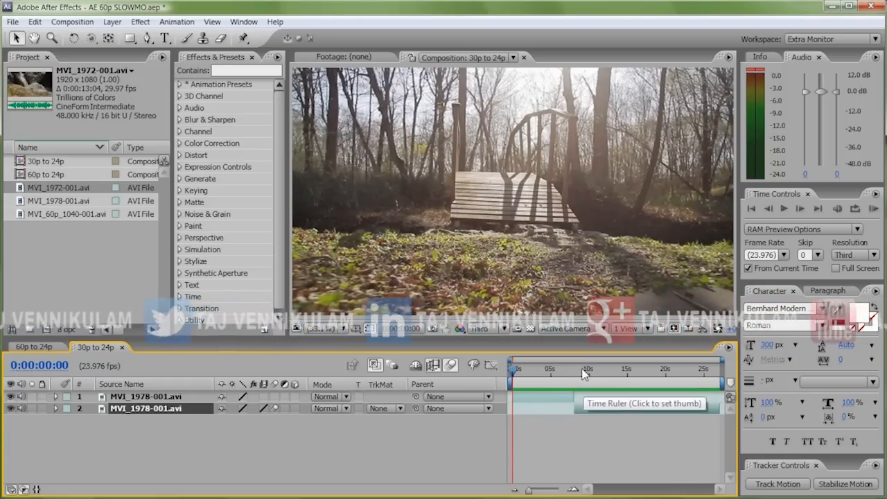
- Play a RAM preview of the existing 30p to 24p composition and stop it partway through
click(874, 209)
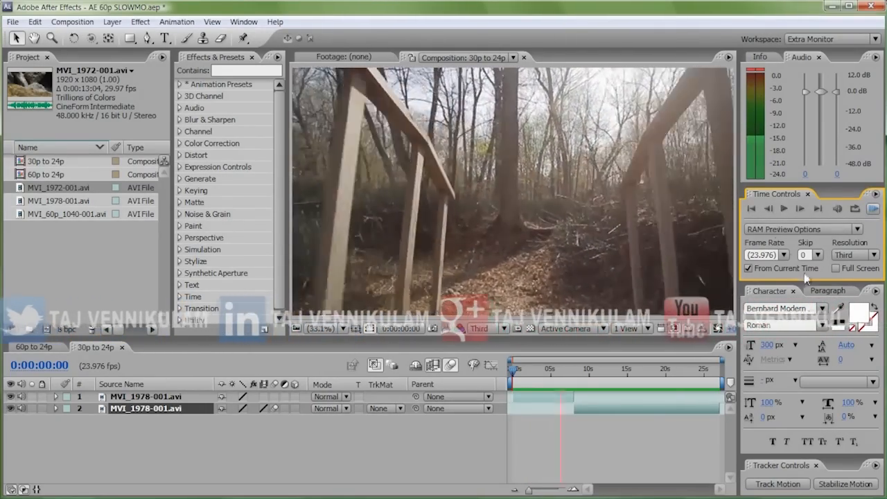
key(space)
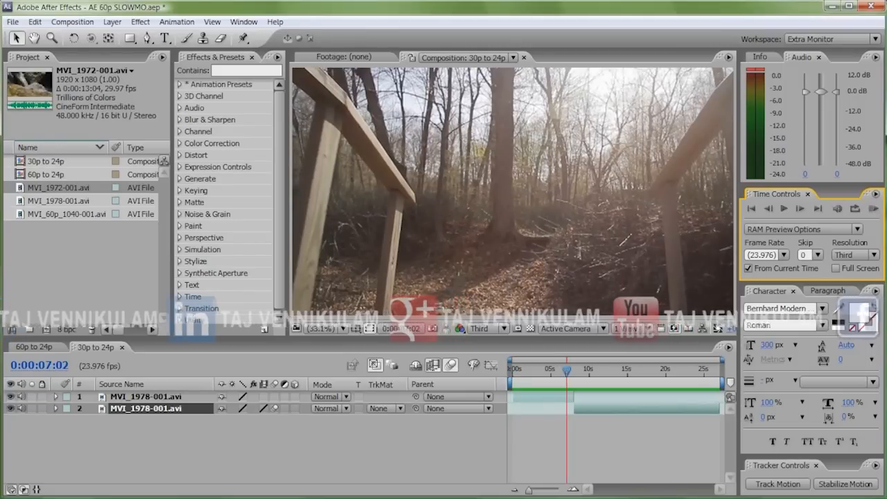
- Close the AE 60p SLOWMO.aep project, saving its changes
click(13, 21)
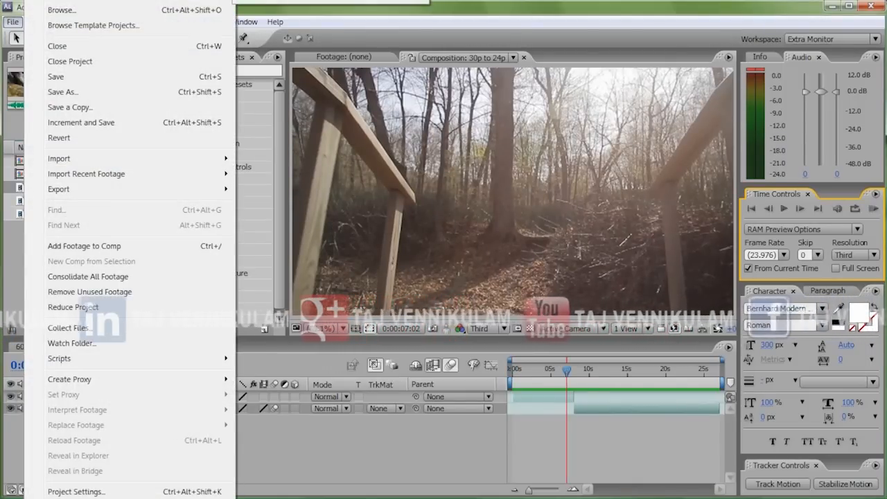
click(70, 61)
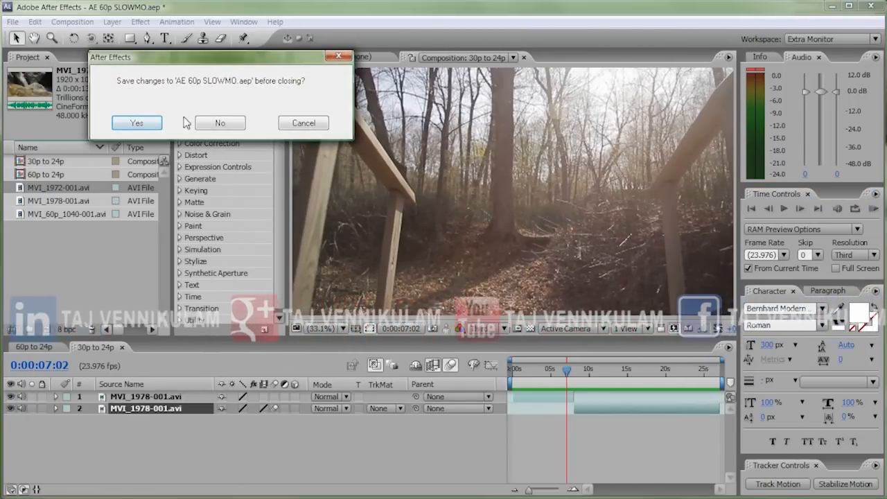
click(137, 123)
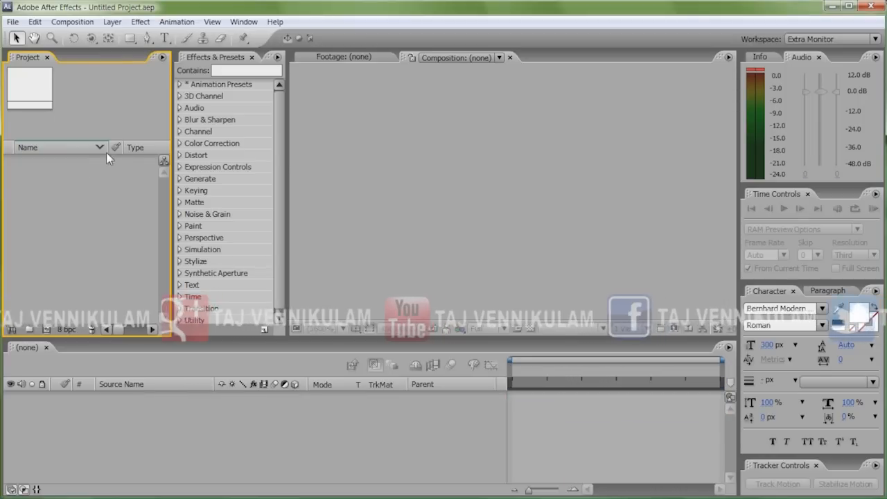
- Create a 1920 x 1080 square-pixel composition named "30p to 24p" at 23.976 fps with a duration of 0:00:27:02
click(66, 22)
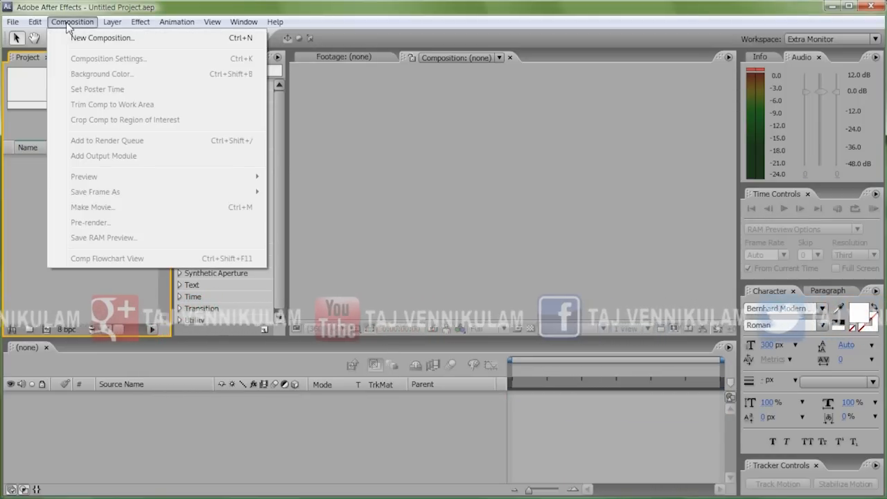
click(78, 39)
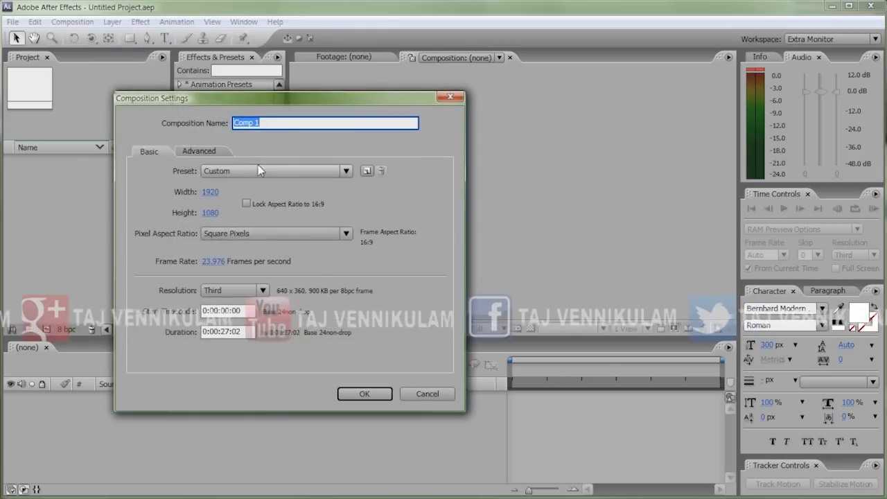
text(30)
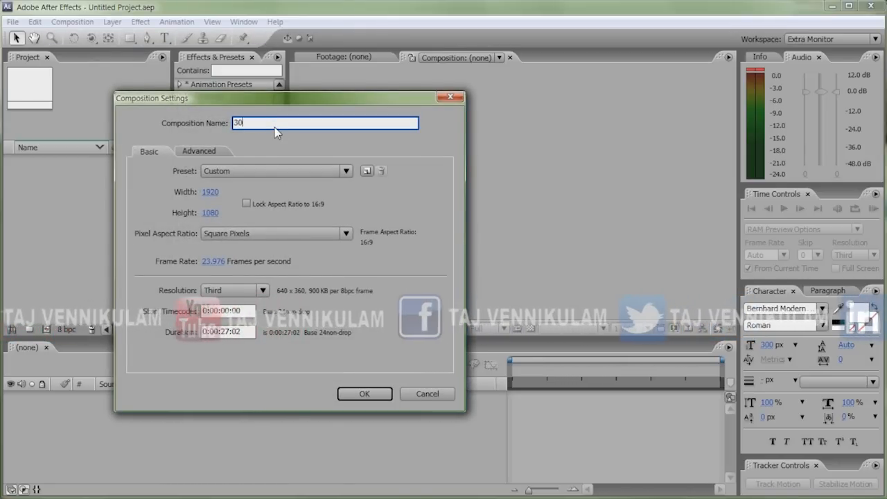
text(p to 24p)
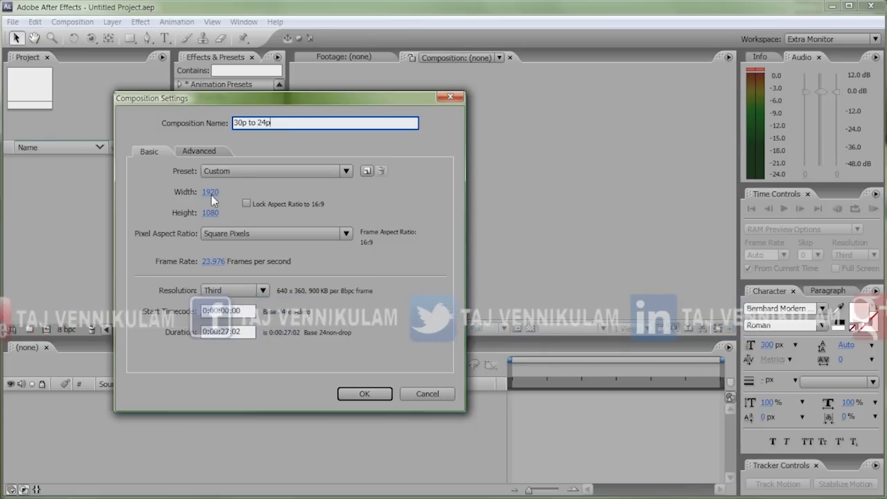
click(391, 199)
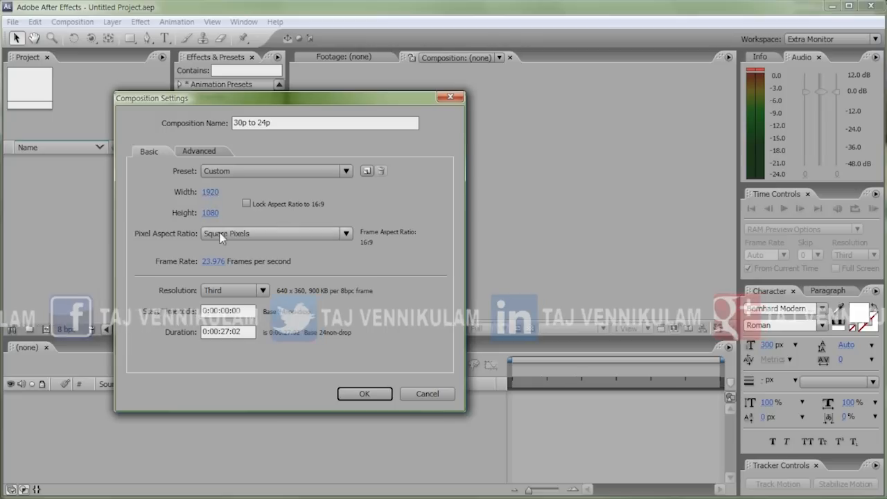
double_click(224, 332)
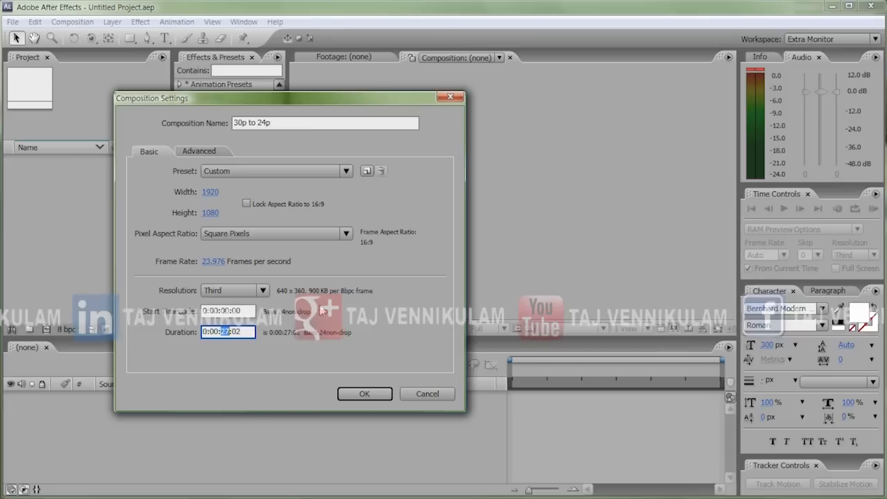
click(375, 393)
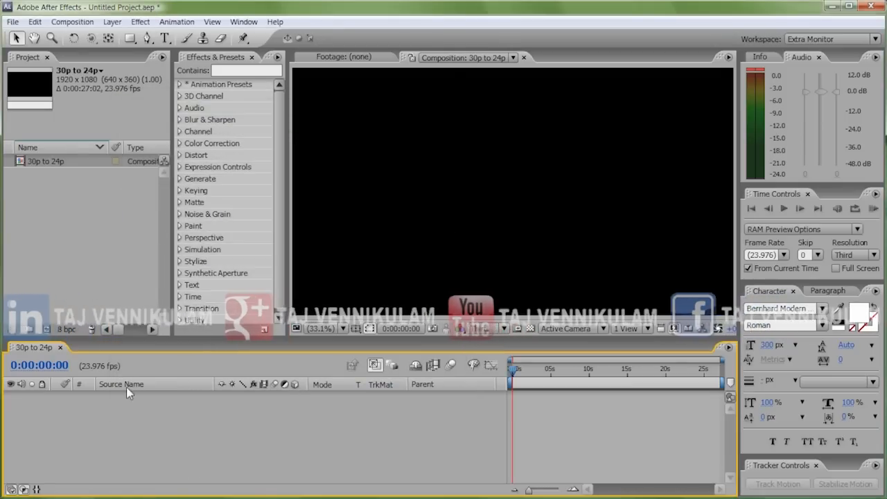
- Import MVI_1978-001.avi from the footage folder and add it as a layer to the 30p to 24p composition
key(alt+Tab)
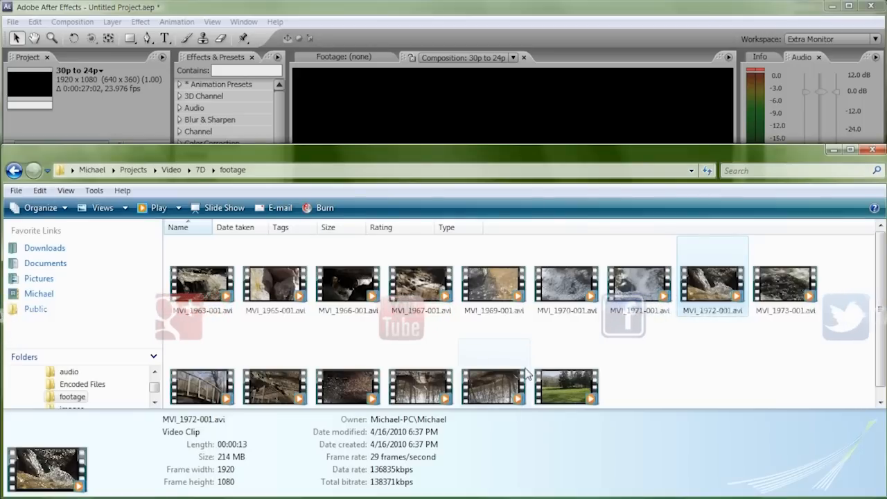
click(449, 389)
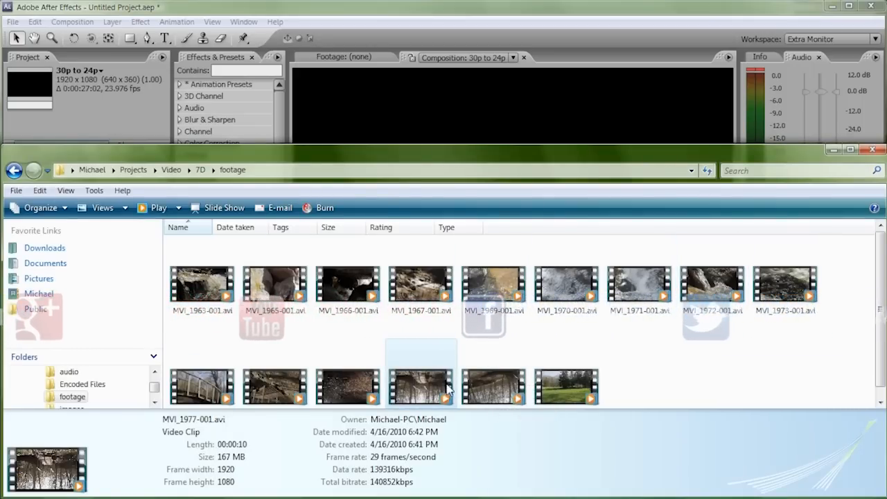
click(481, 387)
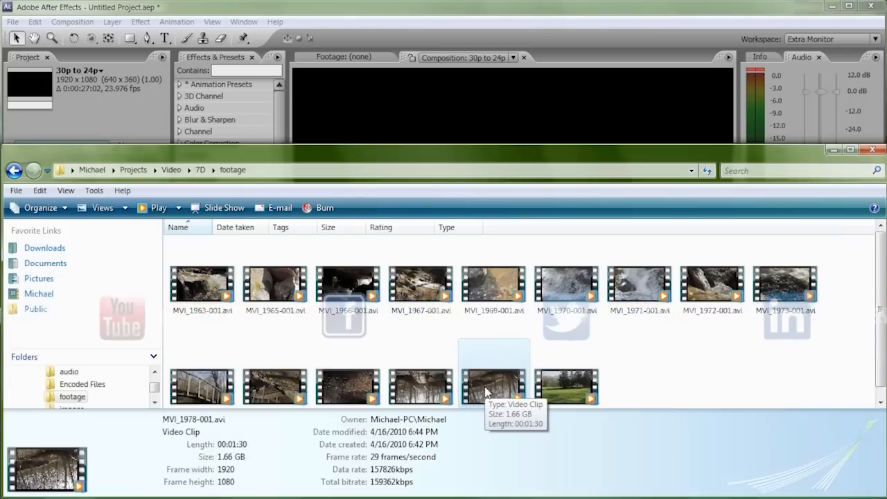
drag(488, 396, 102, 142)
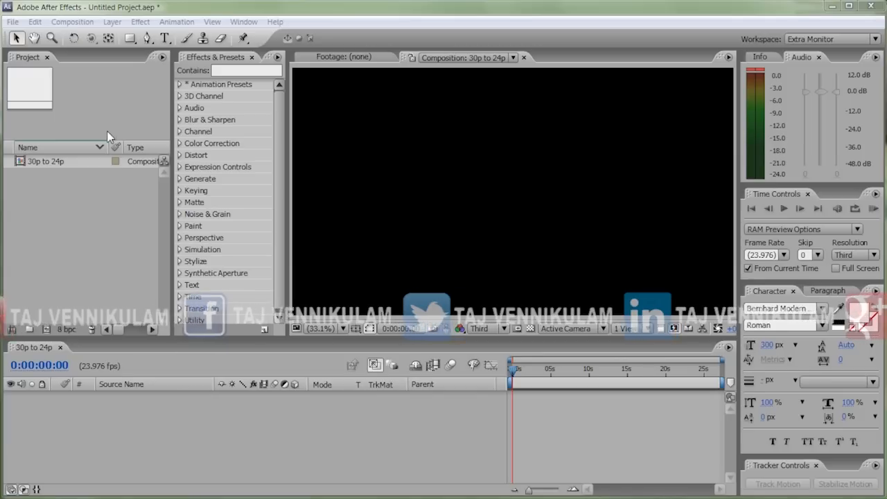
right_click(56, 176)
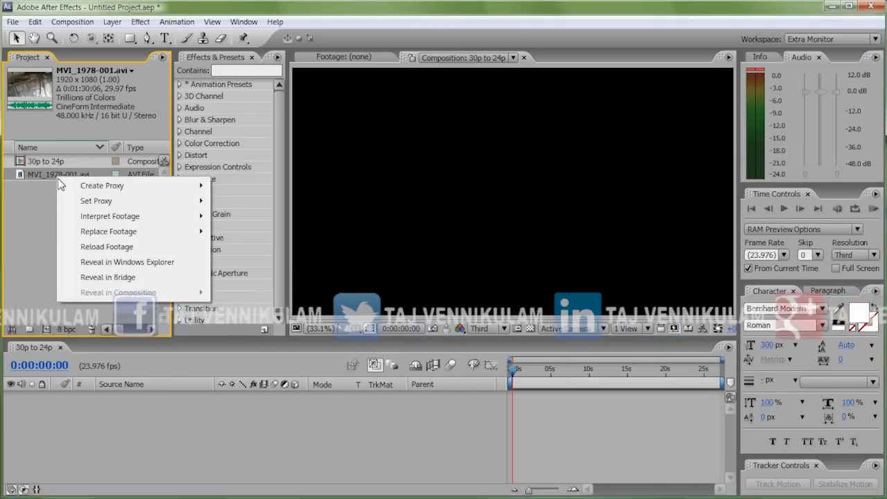
click(43, 179)
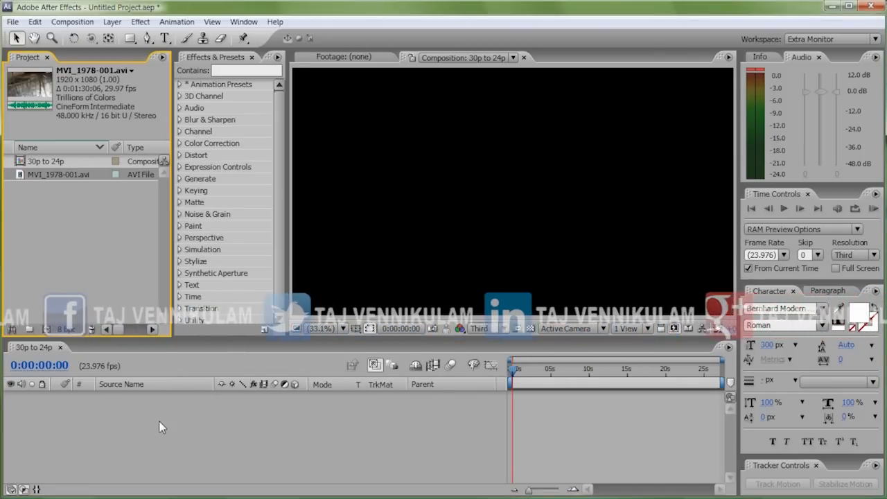
drag(159, 422, 250, 425)
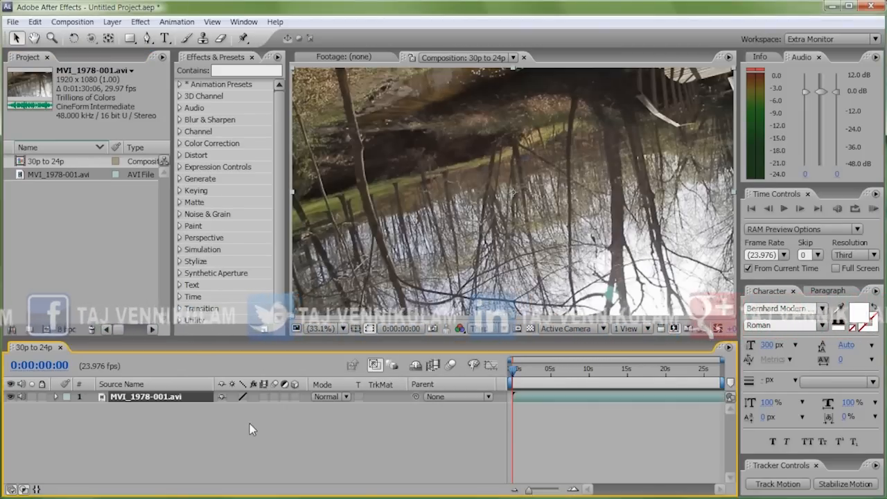
- Set the MVI_1978-001.avi layer's rotation to 180° to turn the upside-down footage upright
click(56, 397)
click(67, 409)
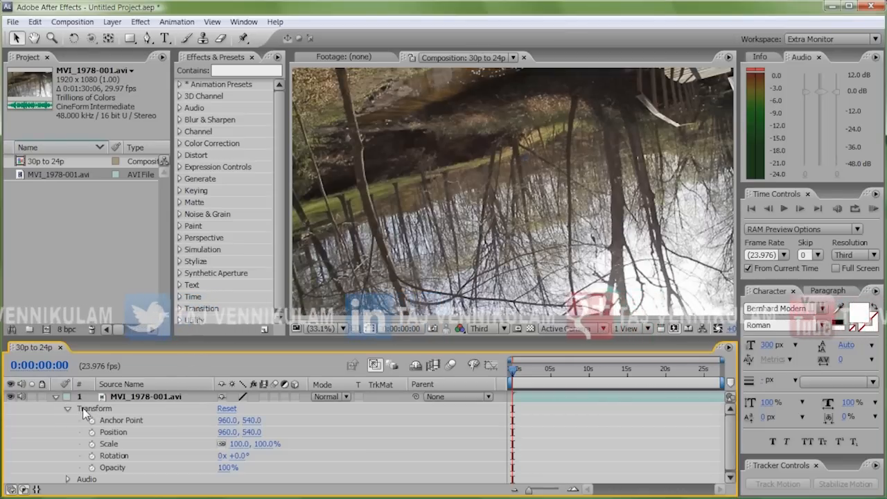
click(251, 455)
text(1)
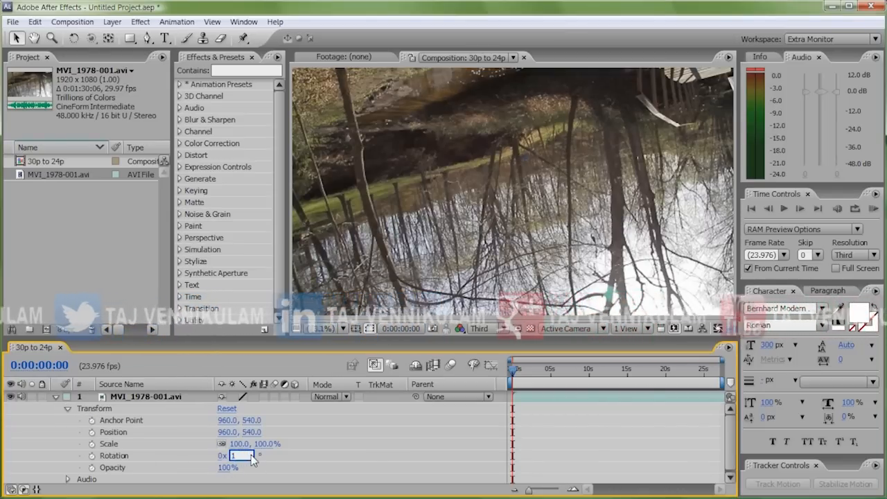
text(80)
key(Return)
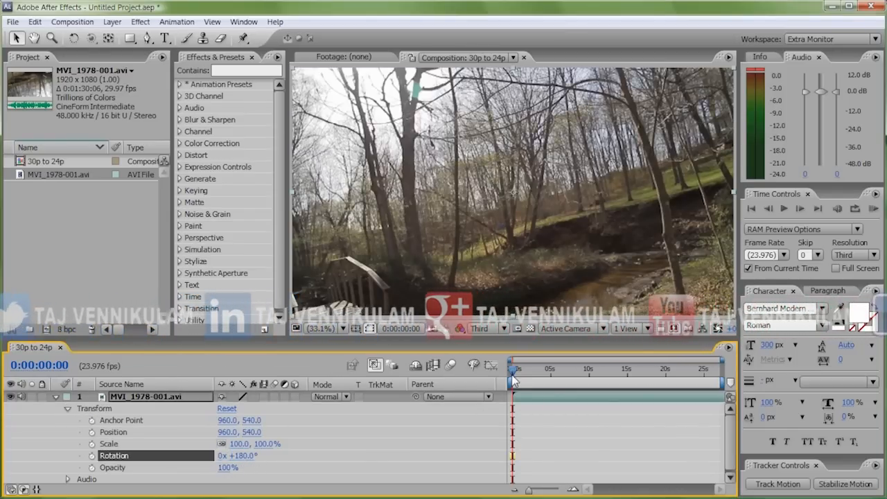
- Trim about 10 seconds off the clip's beginning so it opens on the wooden bridge, and return to 0:00:00:00
drag(517, 377, 588, 378)
drag(515, 399, 554, 397)
drag(588, 373, 504, 385)
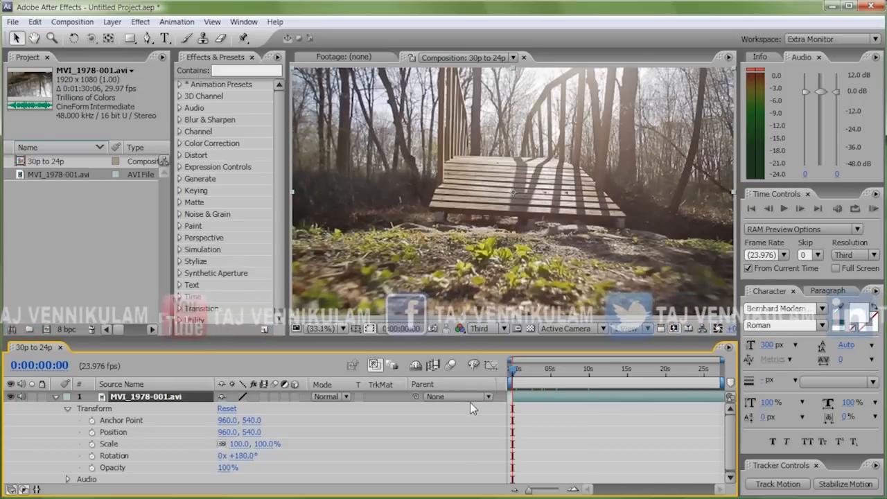
- Work out the slow-motion ratio in Calculator and time-stretch the clip by 250%, holding the layer in-point in place
right_click(529, 406)
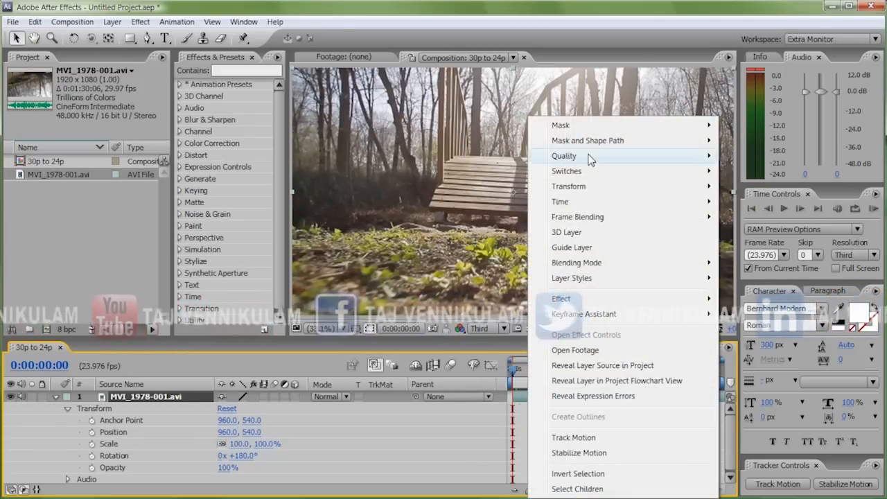
mouse_move(572, 203)
click(401, 239)
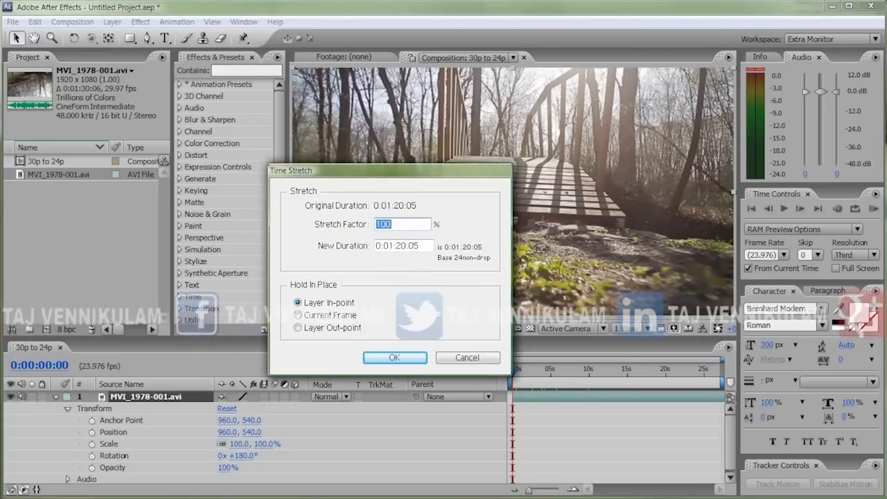
drag(0, 208, 171, 172)
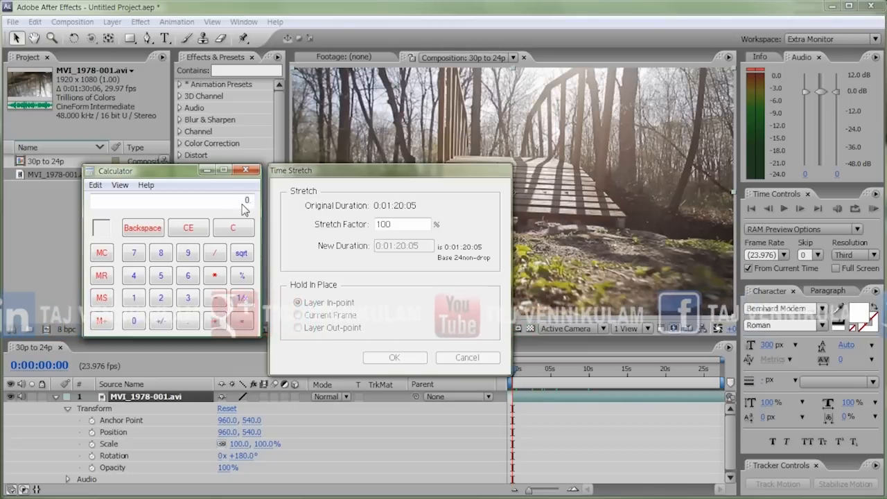
text(29)
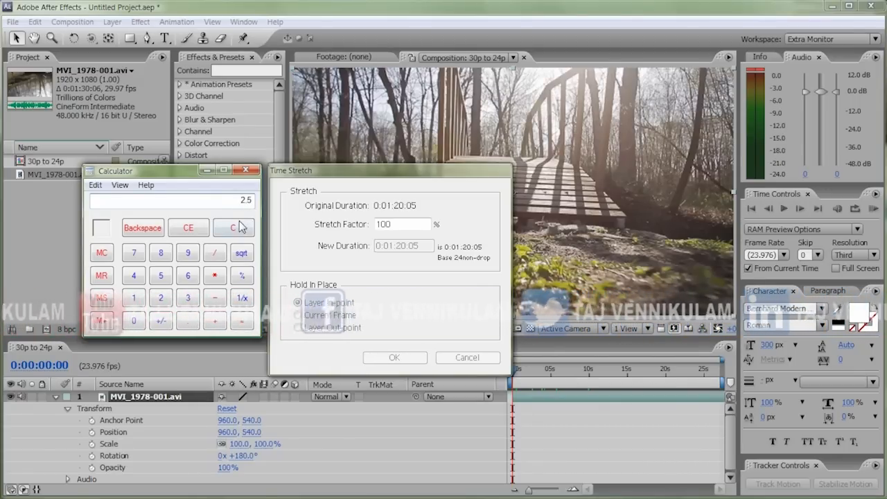
click(245, 170)
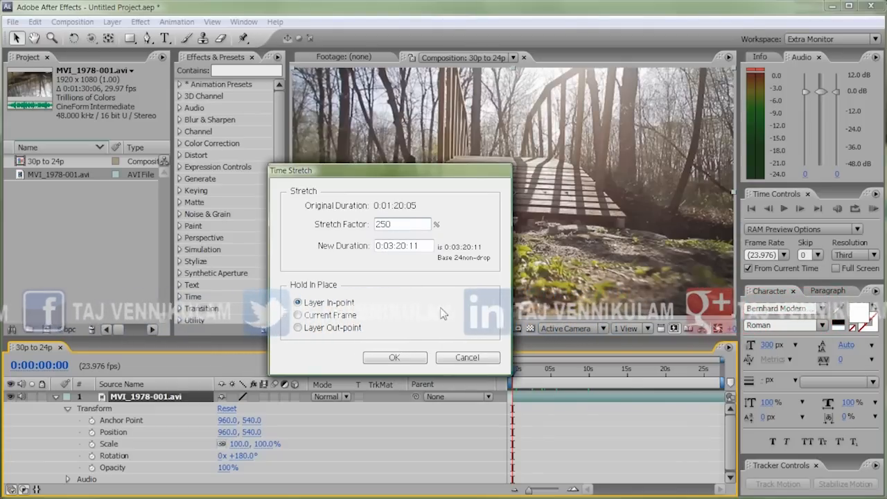
click(409, 357)
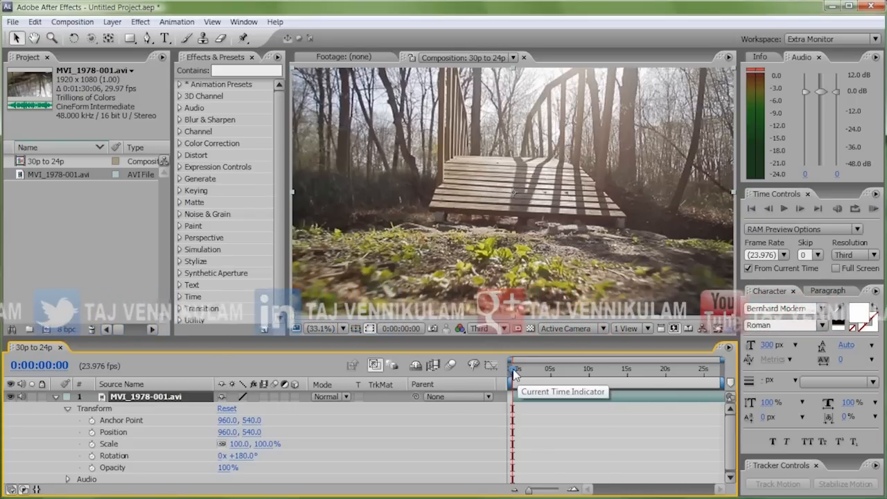
- Step frame by frame through the first 15 frames of the stretched clip to check for duplicated frames, and return to the start
drag(515, 374, 517, 375)
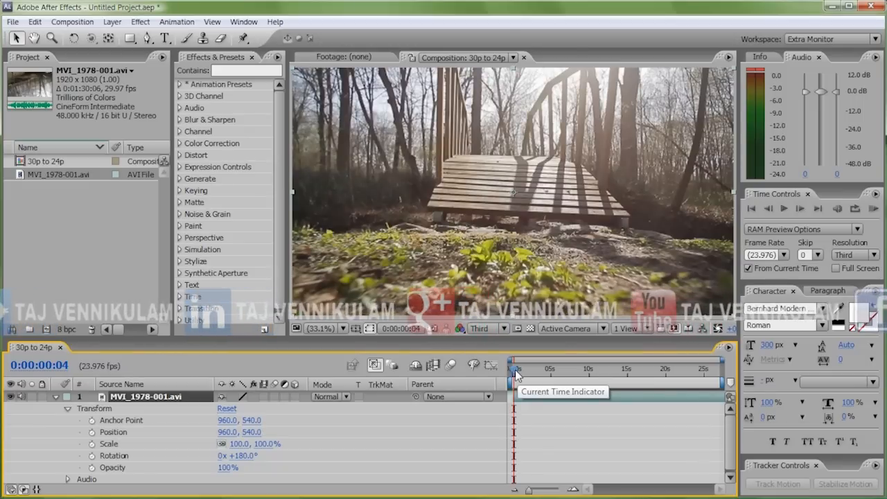
key(Page_Down)
key(Page_Down)
key(Page_Down)
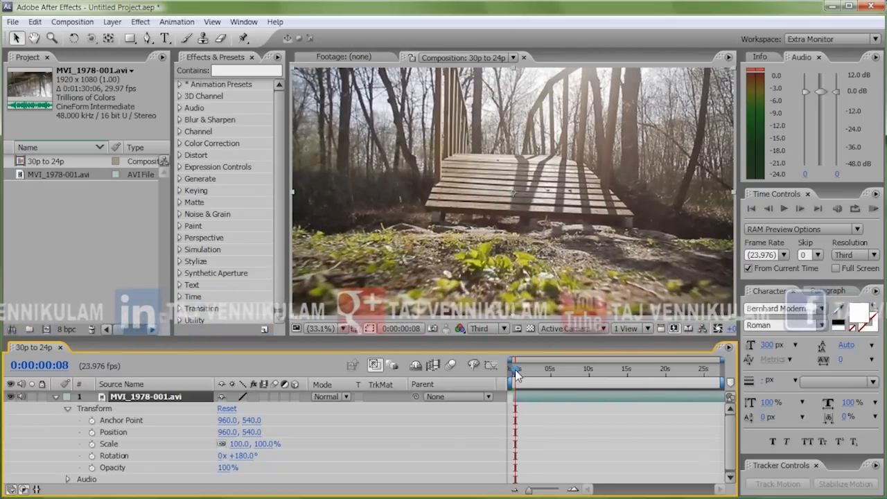
key(Page_Down)
key(Page_Down)
key(Page_Down)
key(Page_Down)
key(Page_Down)
key(Page_Down)
key(Page_Down)
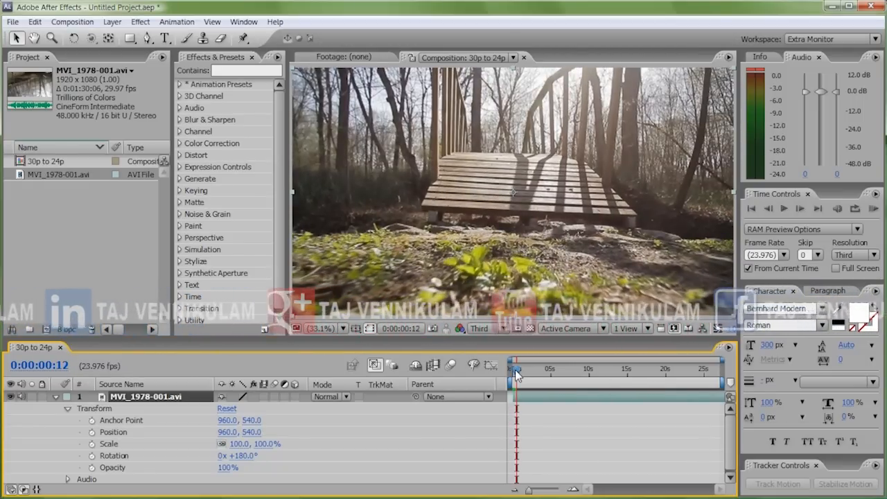
key(Page_Down)
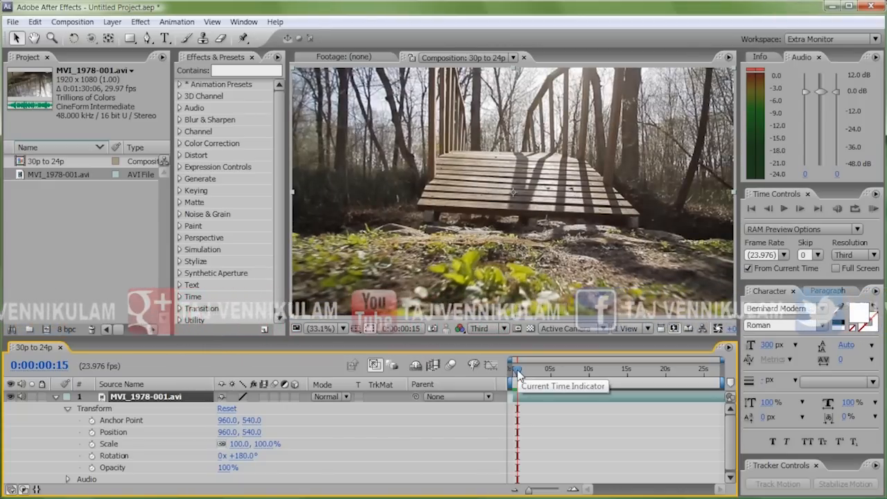
drag(518, 375, 514, 378)
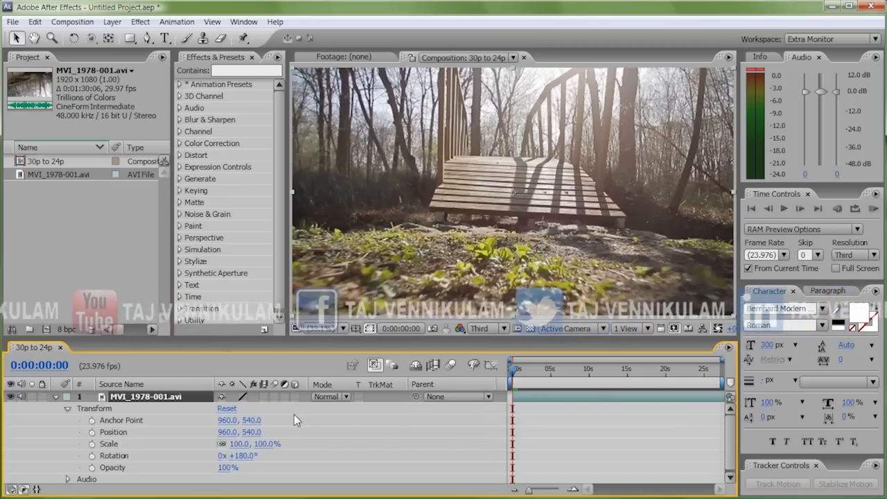
- Set the clip's frame blending to Pixel Motion and turn on its motion blur, enabling both for the whole composition
click(264, 398)
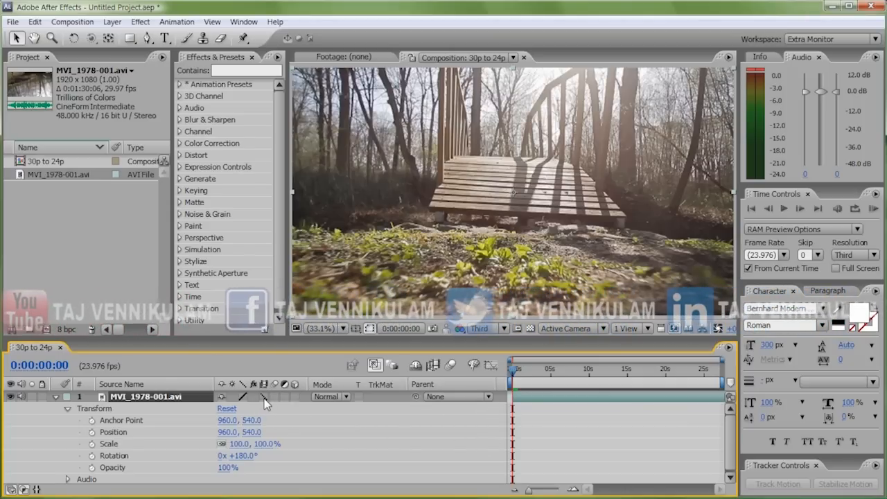
click(263, 399)
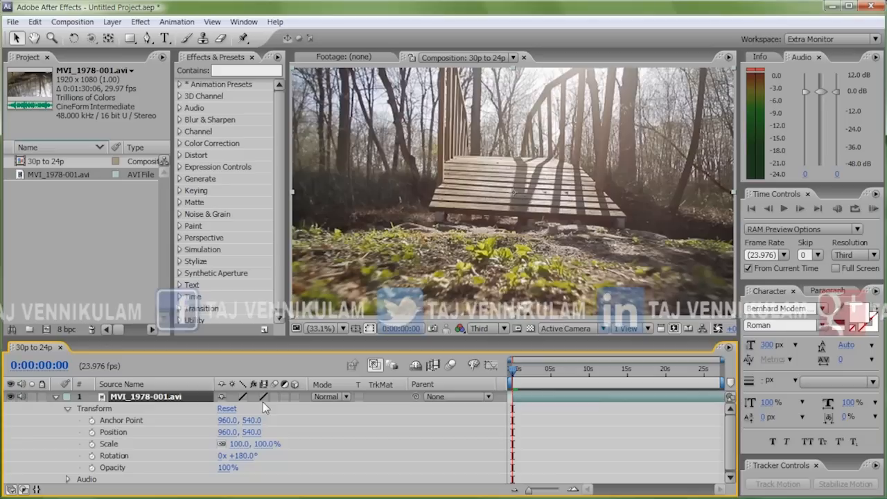
click(276, 399)
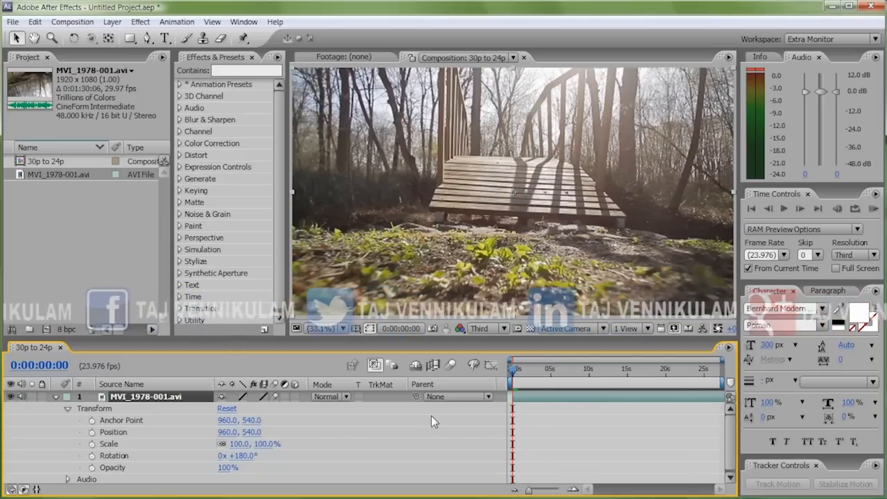
click(434, 365)
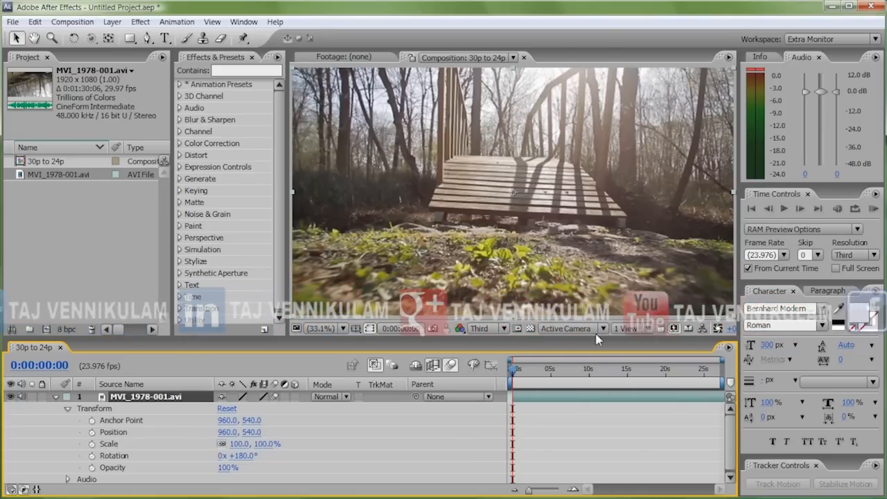
- Render a RAM preview of the slowed-down clip from the composition's start
click(874, 210)
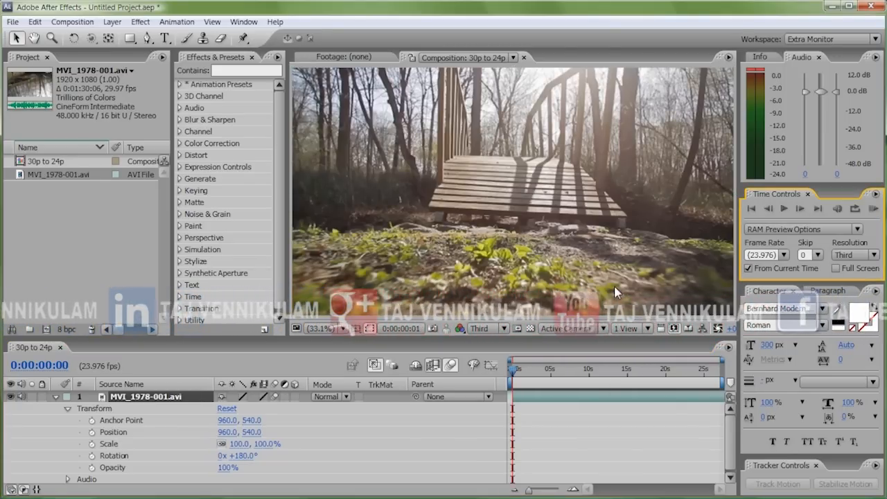